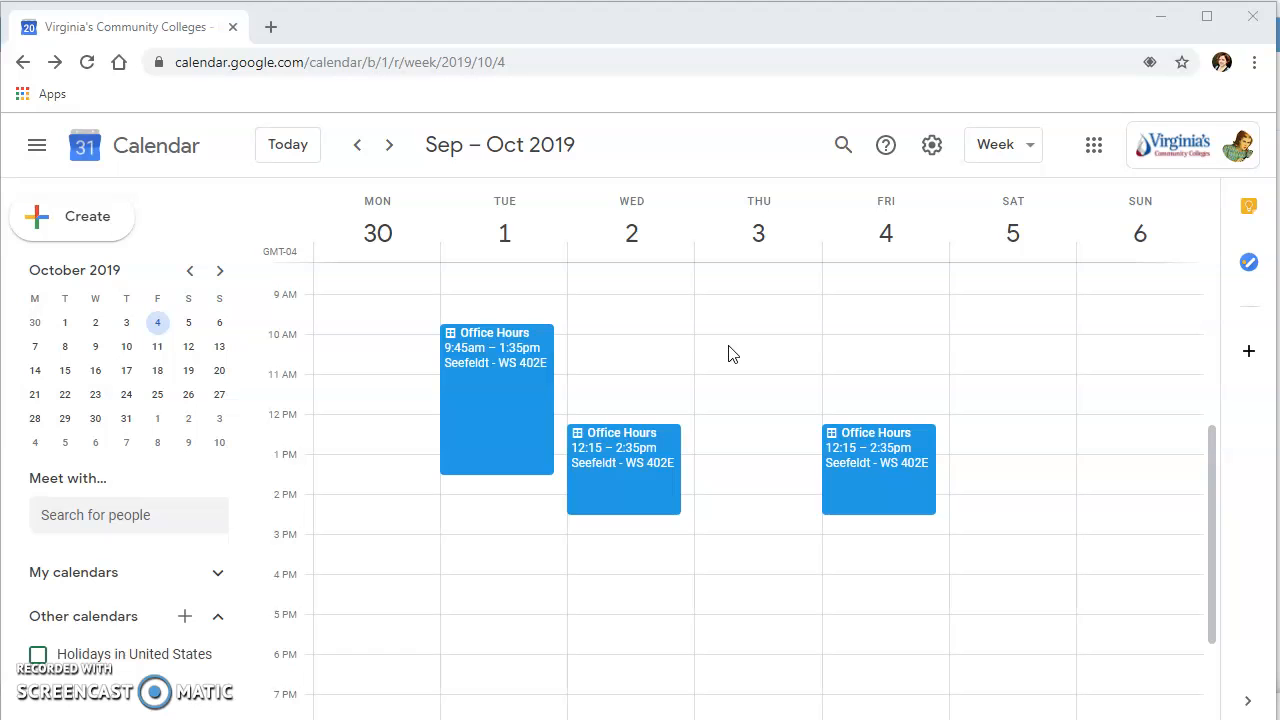
Create an appointment-slots entry titled "Office Hours (402E)" on Thursday, October 3, 2019, starting at 10:00am.
left_click(729, 348)
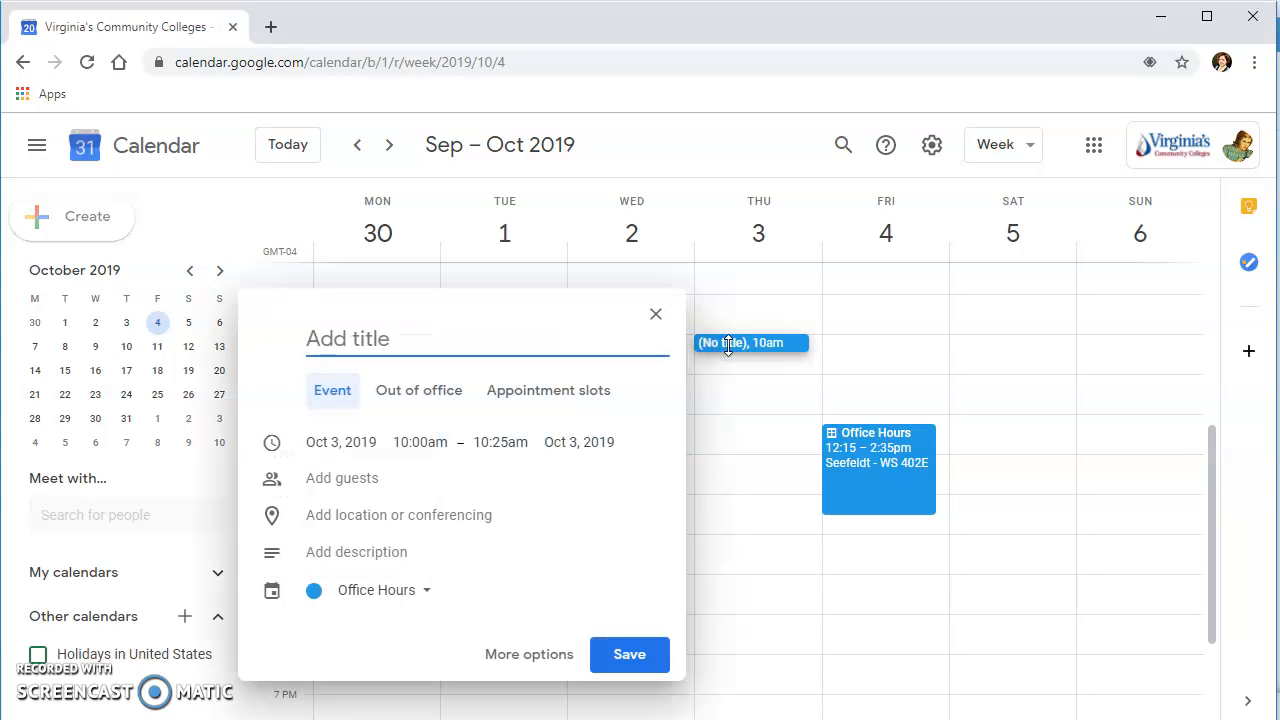
type("Office Hours")
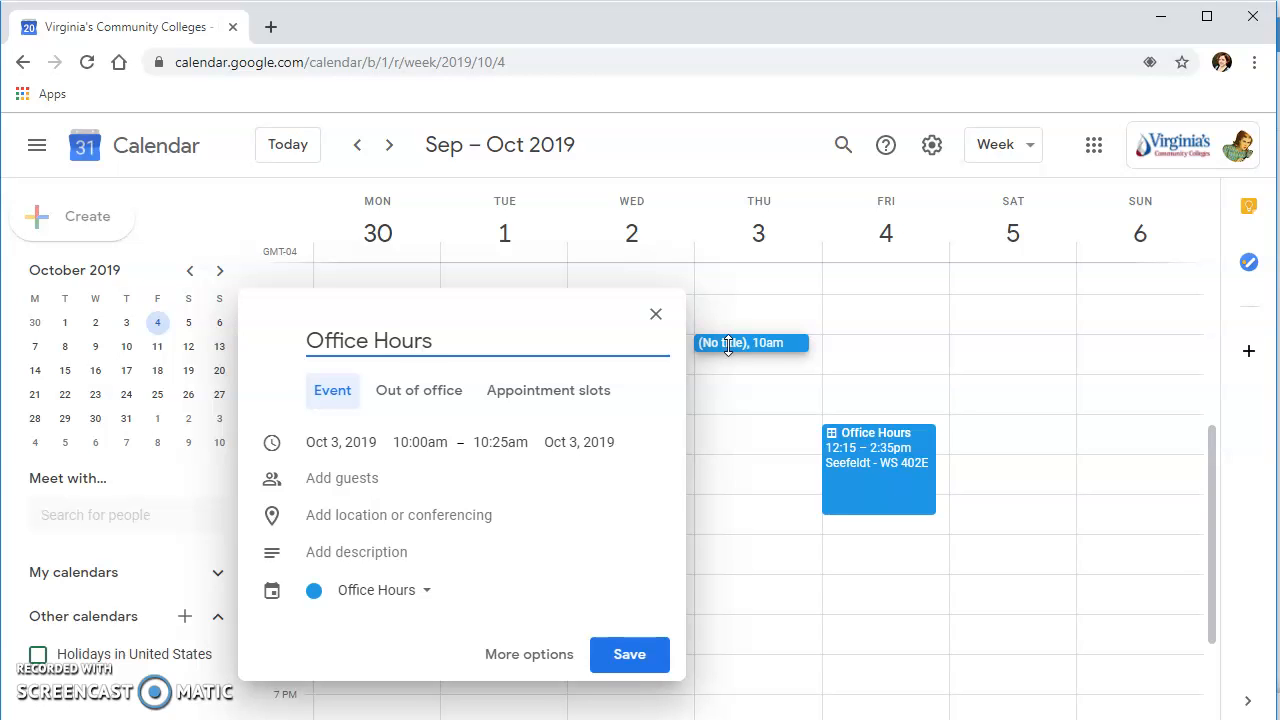
type("(402E")
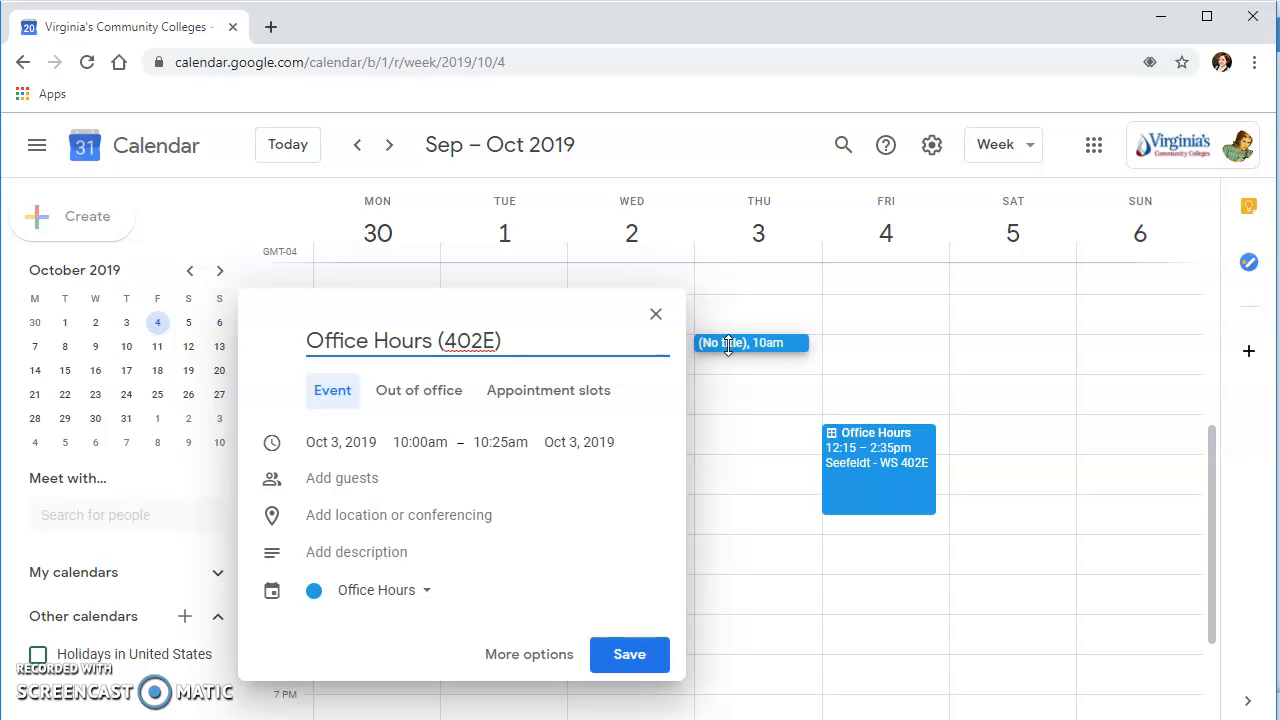
left_click(533, 397)
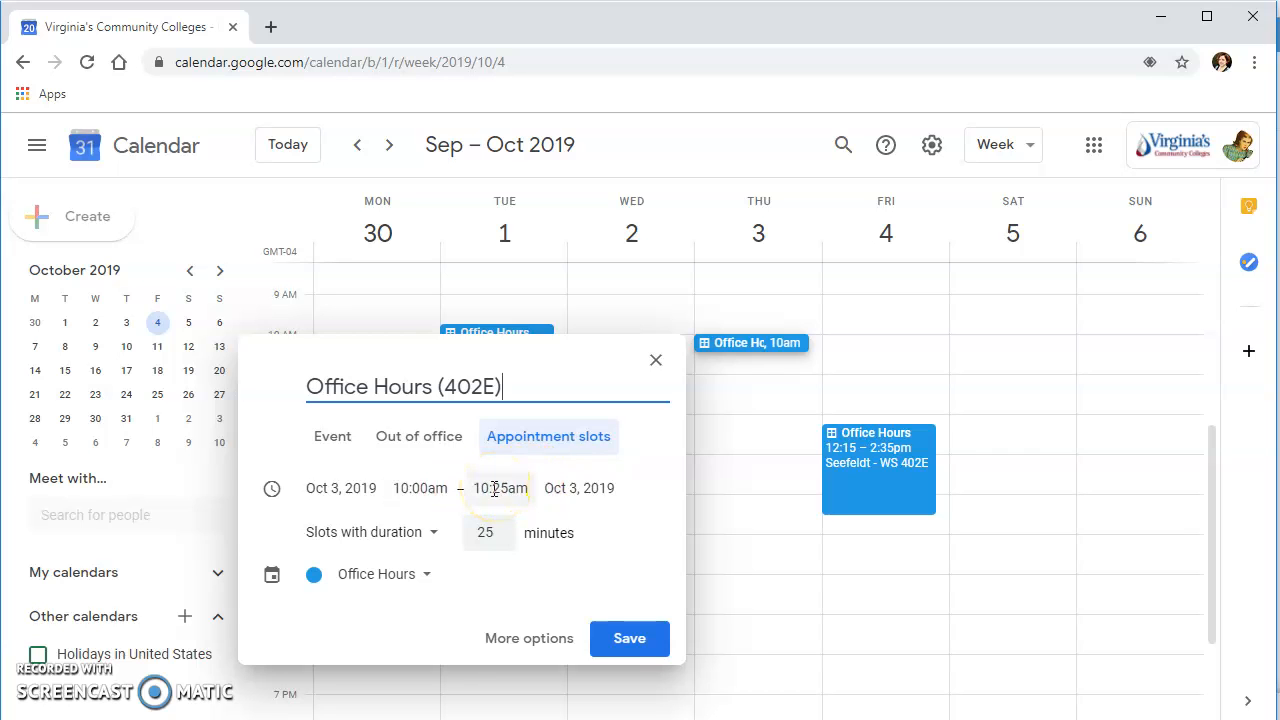
Set the appointment block's end time to 2:50pm and the slot duration to 30 minutes.
left_click(493, 488)
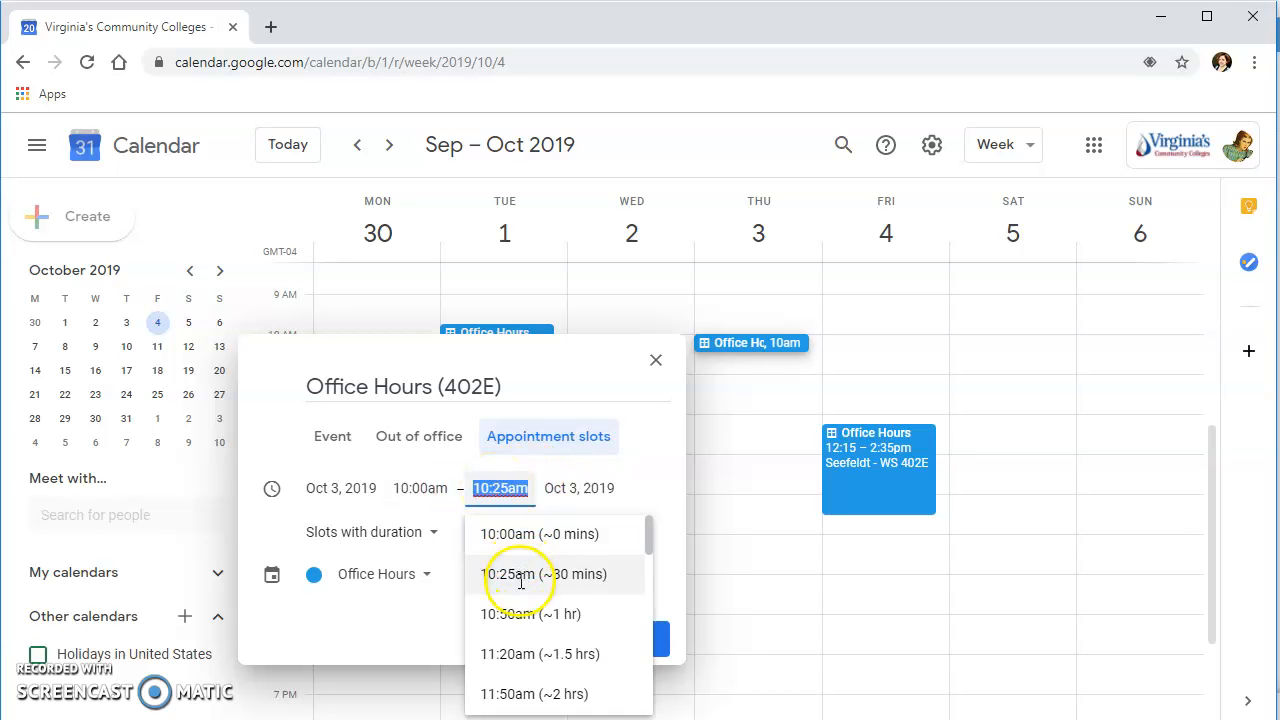
scroll(525, 595, "down", 2)
scroll(525, 595, "down", 3)
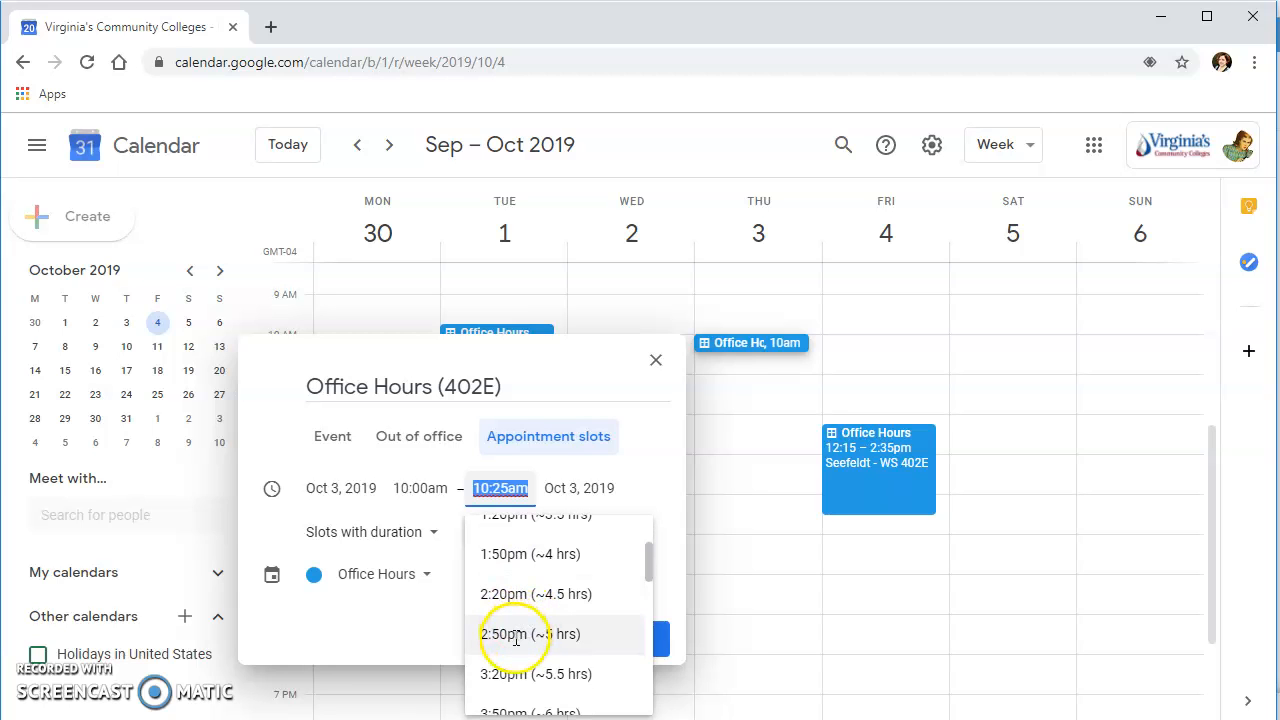
left_click(512, 636)
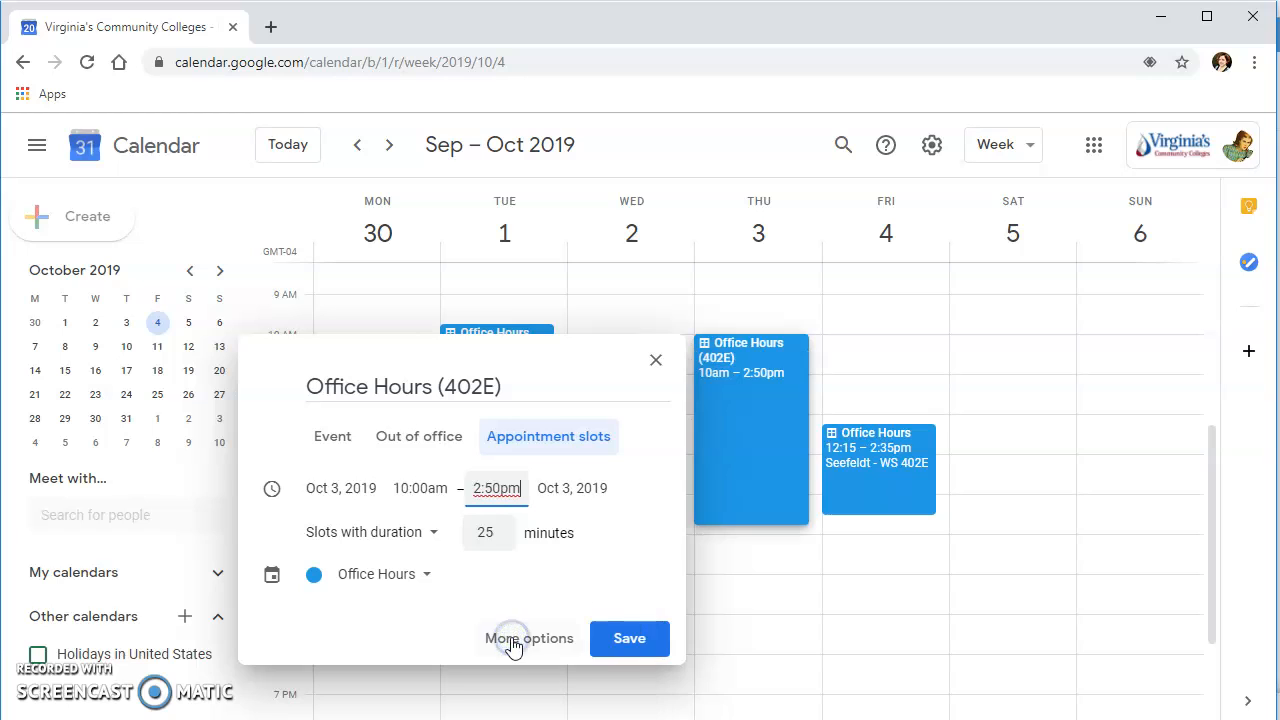
left_click(518, 590)
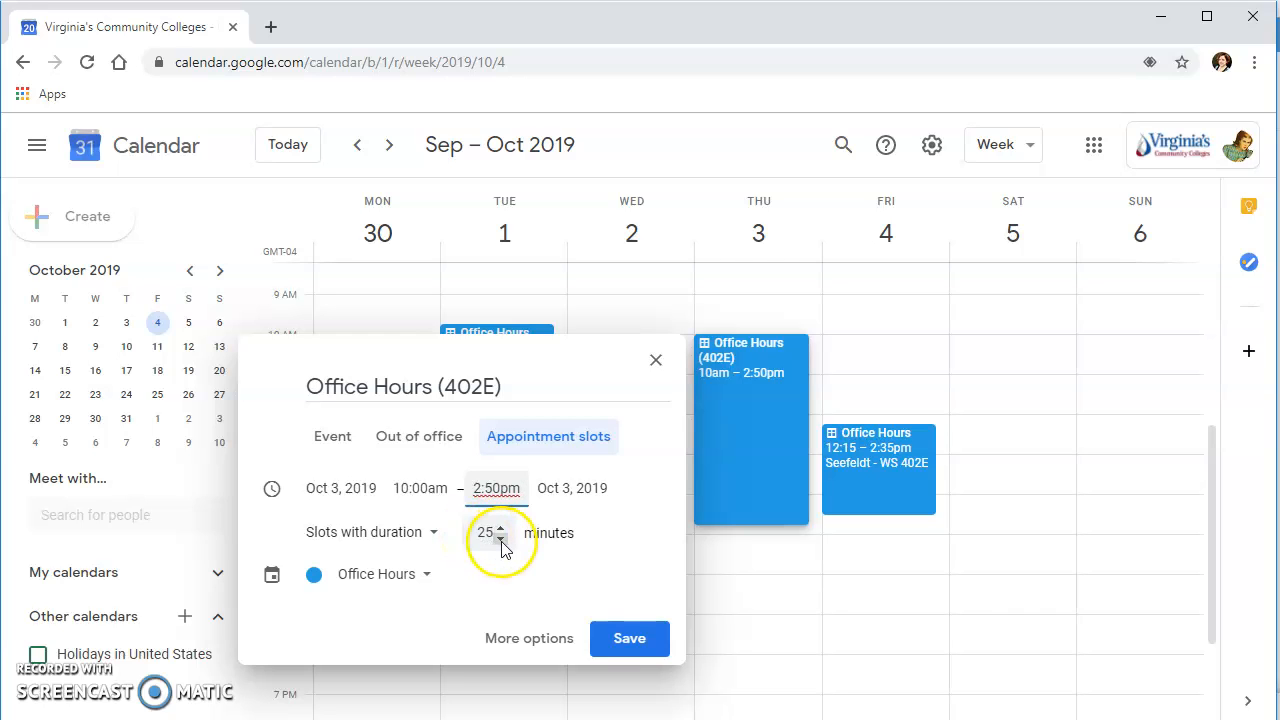
left_click_drag(476, 532, 496, 532)
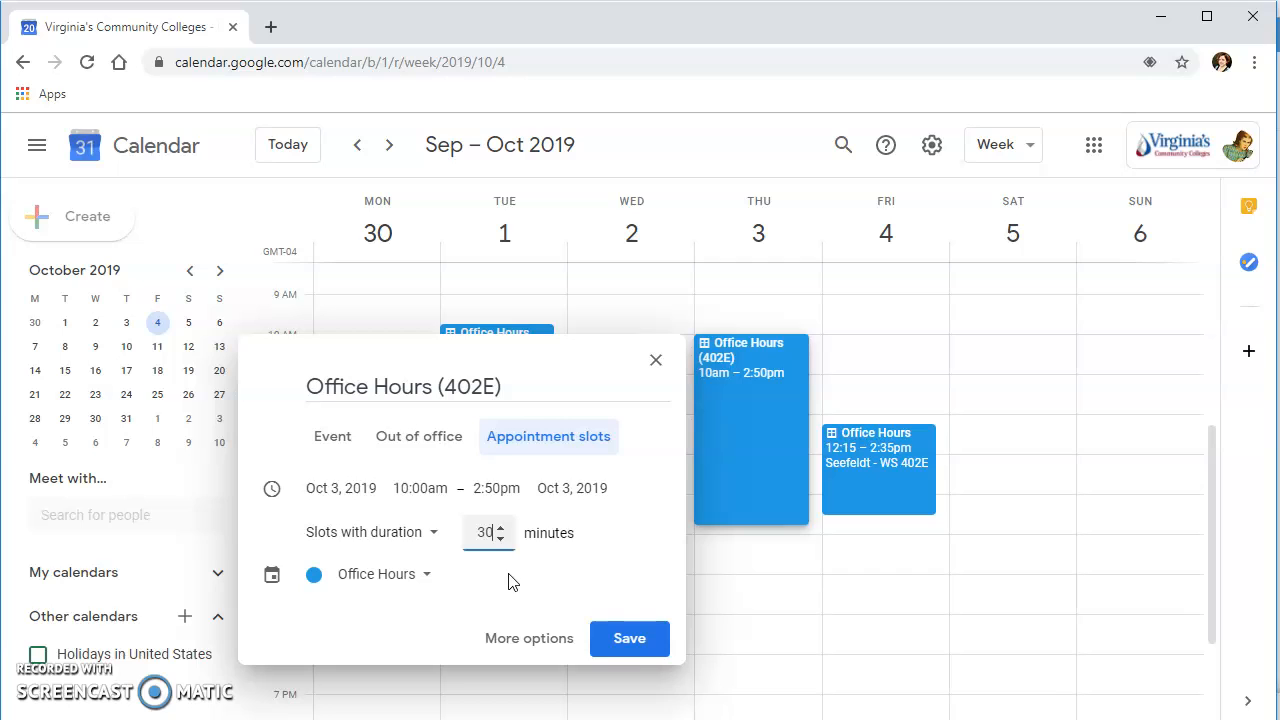
Give the office hours a custom weekly recurrence on Tuesday and Thursday, ending Dec 13, 2019, and save the event.
left_click(531, 641)
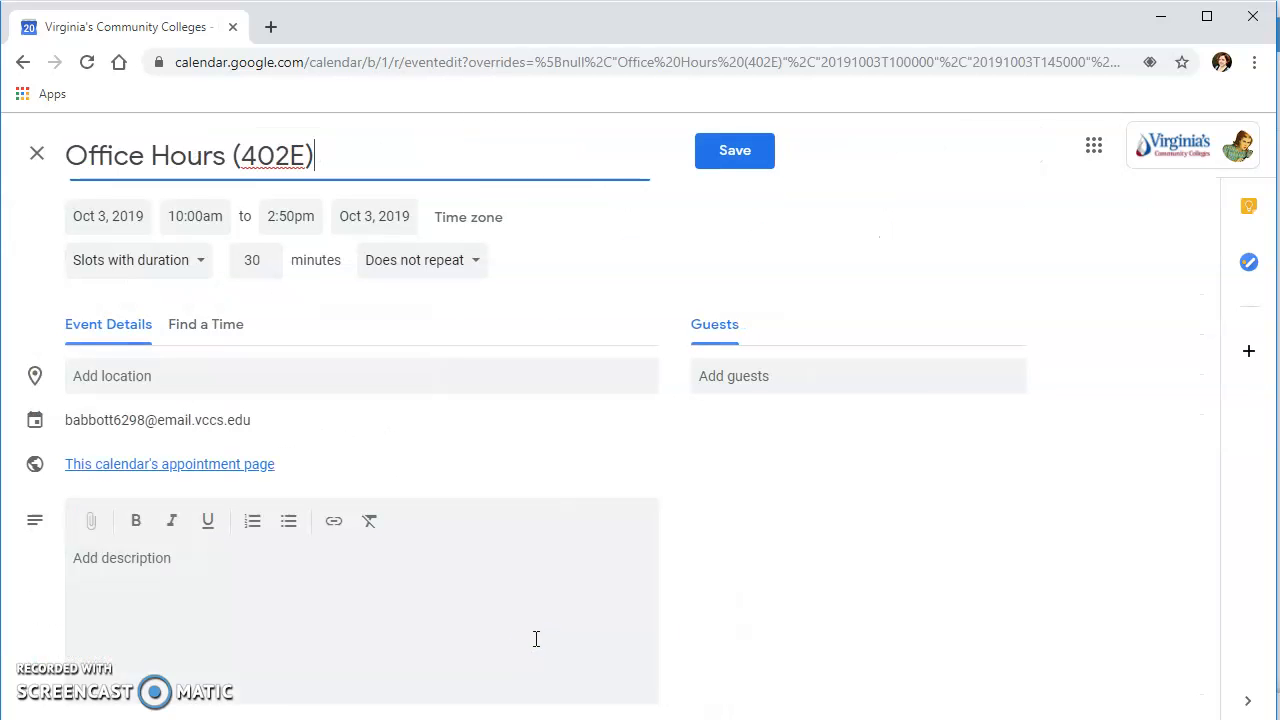
left_click(430, 266)
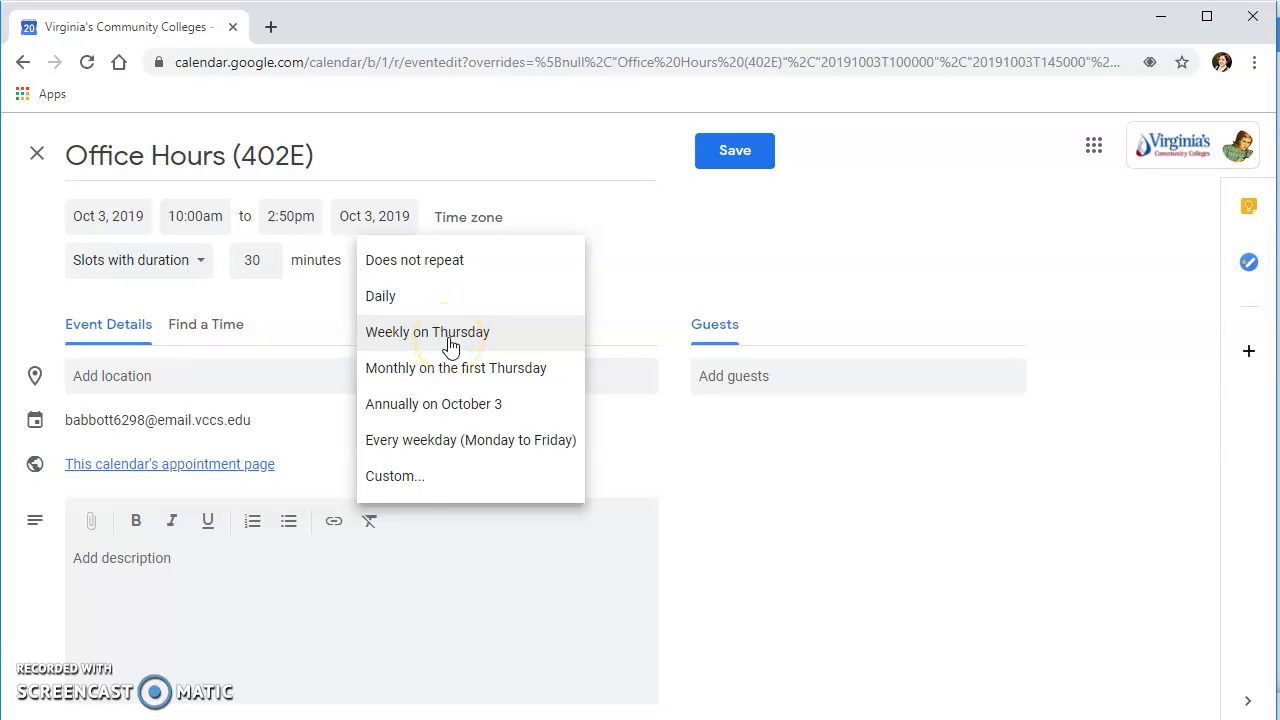
left_click(396, 477)
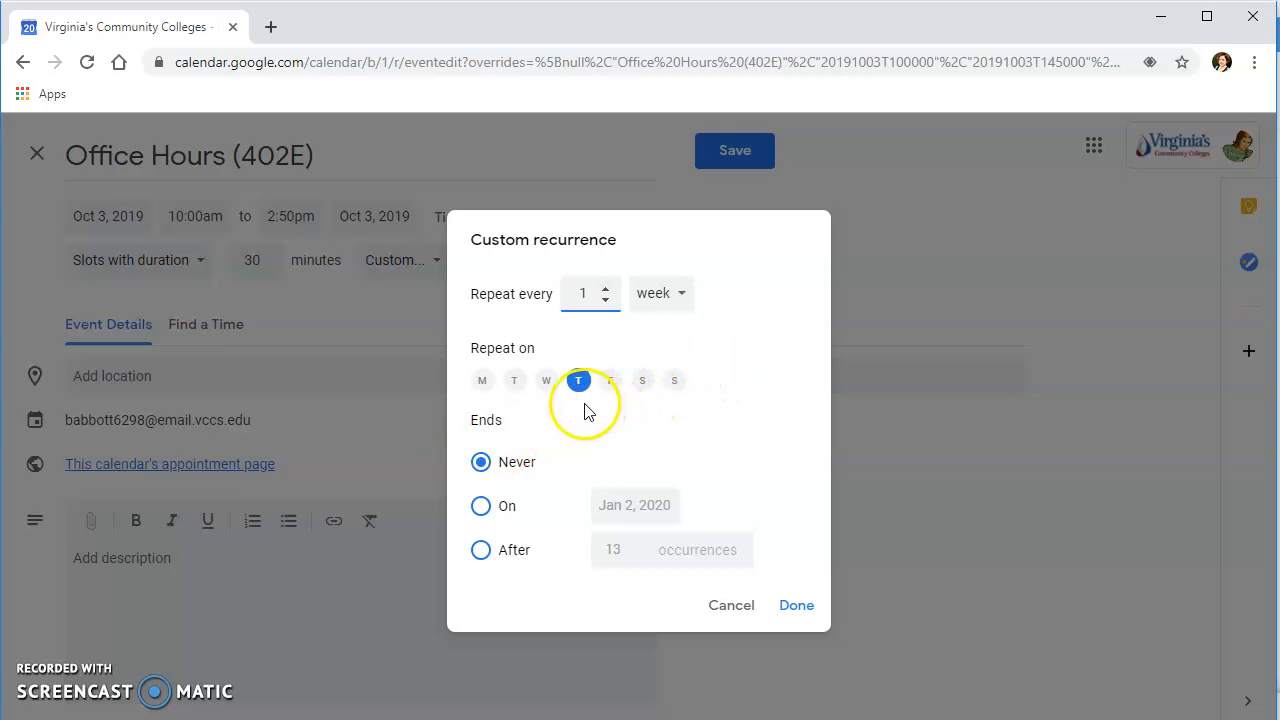
left_click(515, 385)
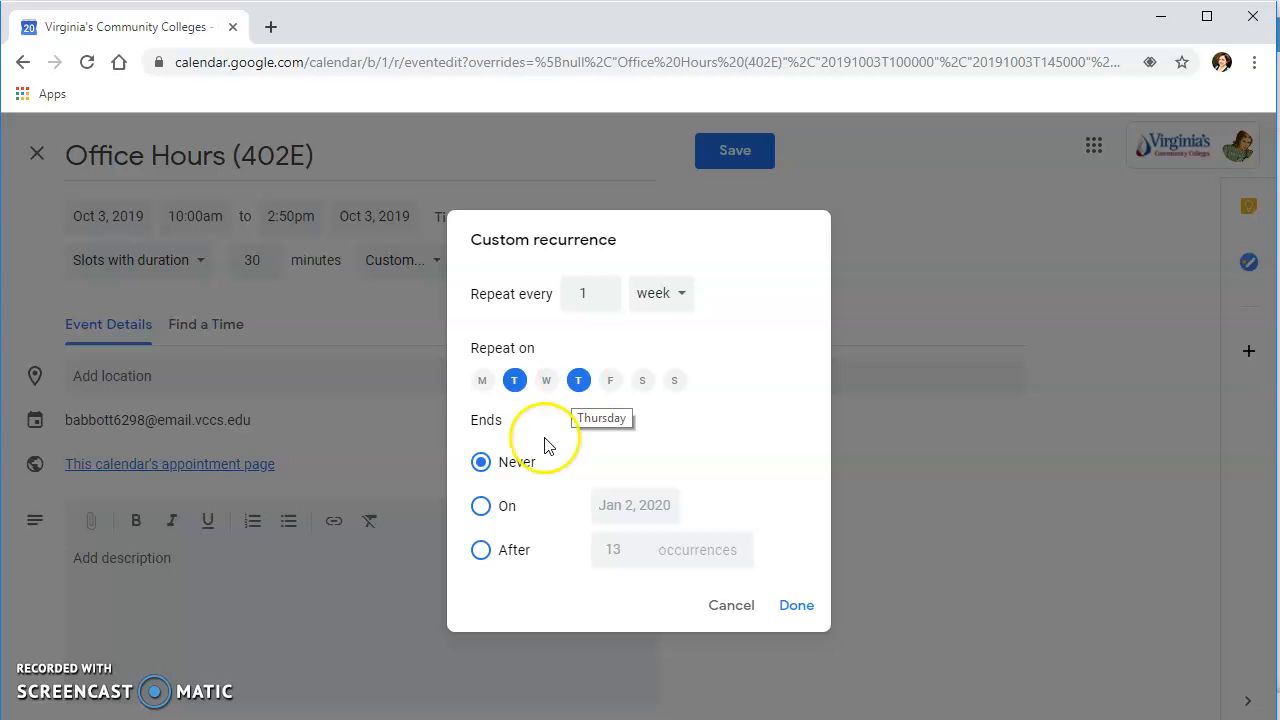
left_click(483, 507)
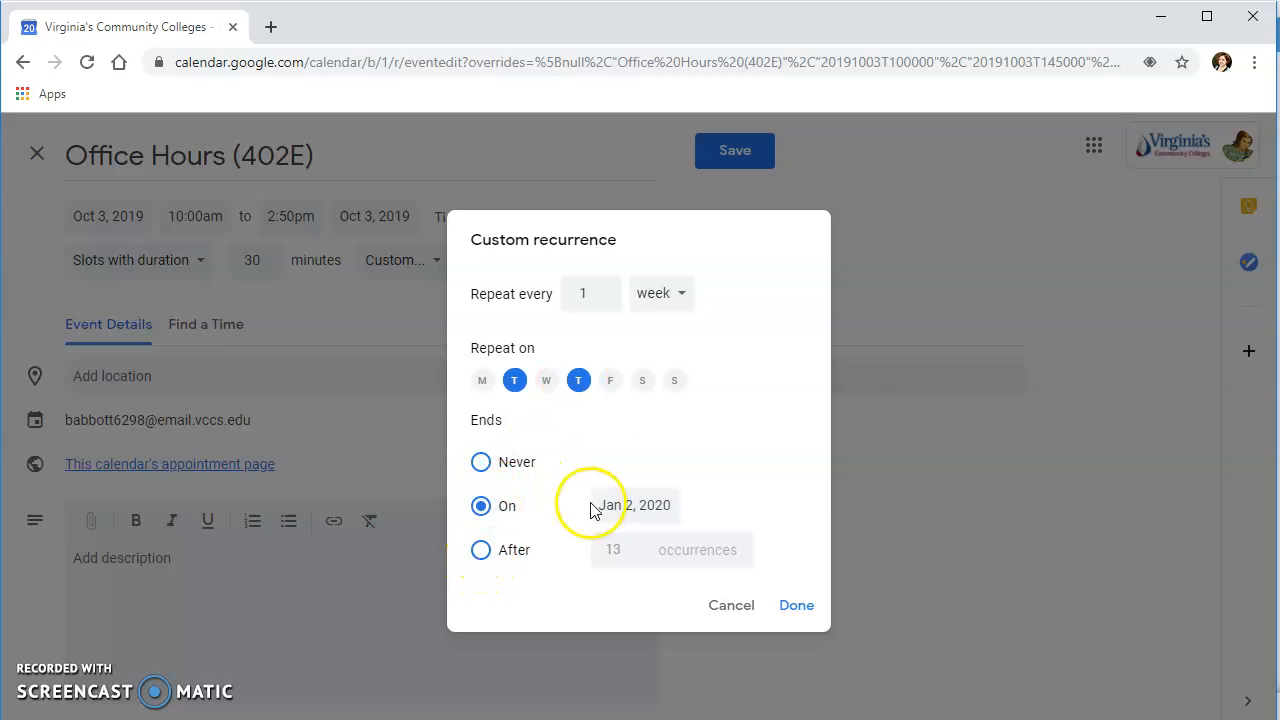
left_click(623, 506)
left_click(812, 286)
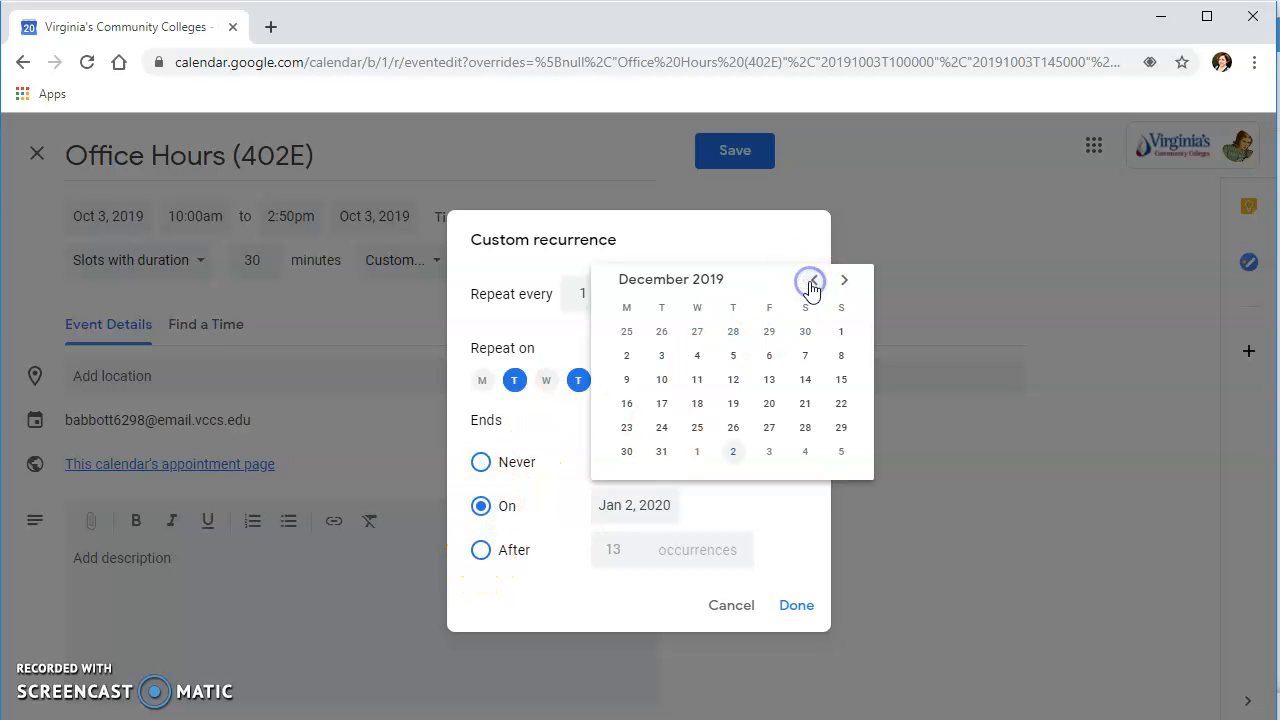
left_click(770, 380)
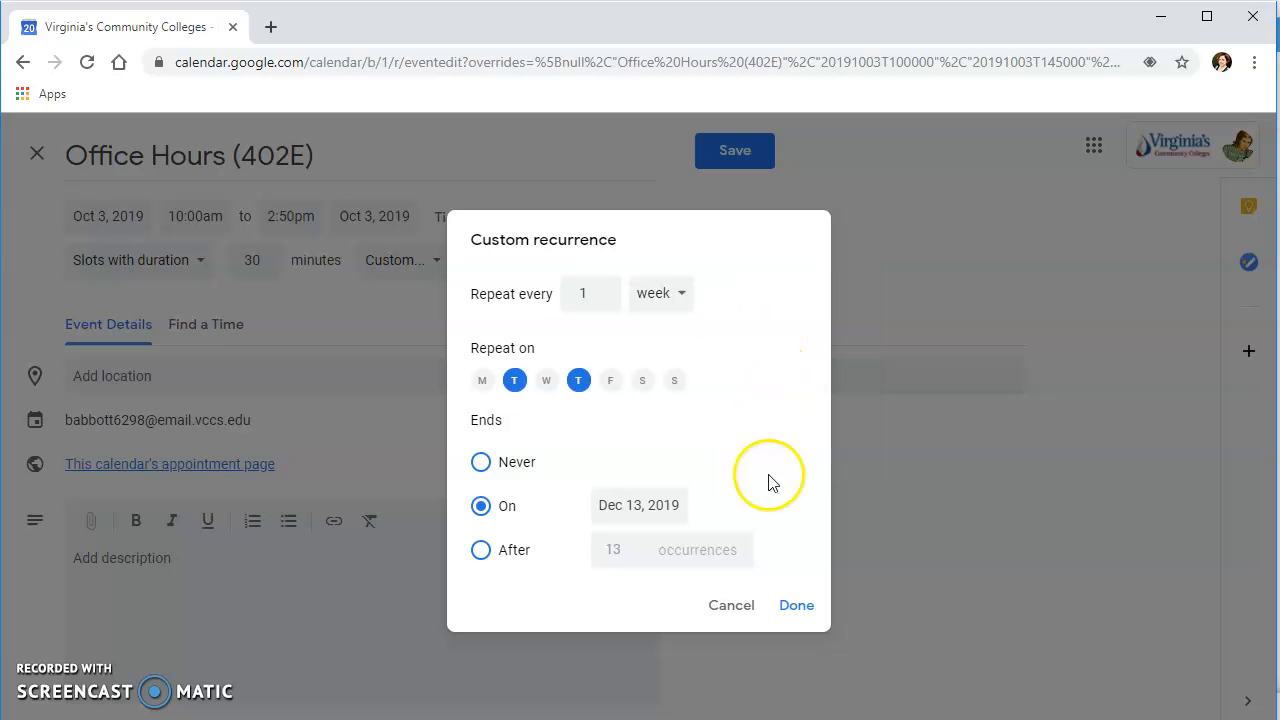
left_click(785, 606)
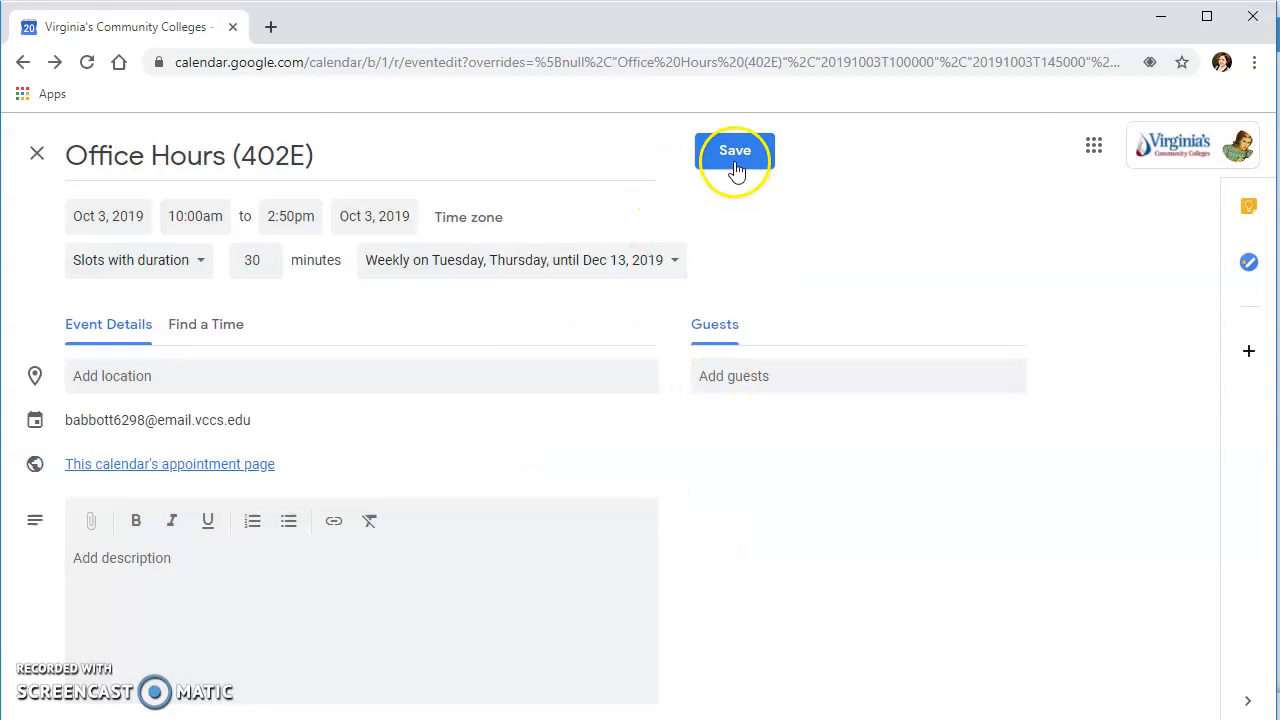
left_click(735, 160)
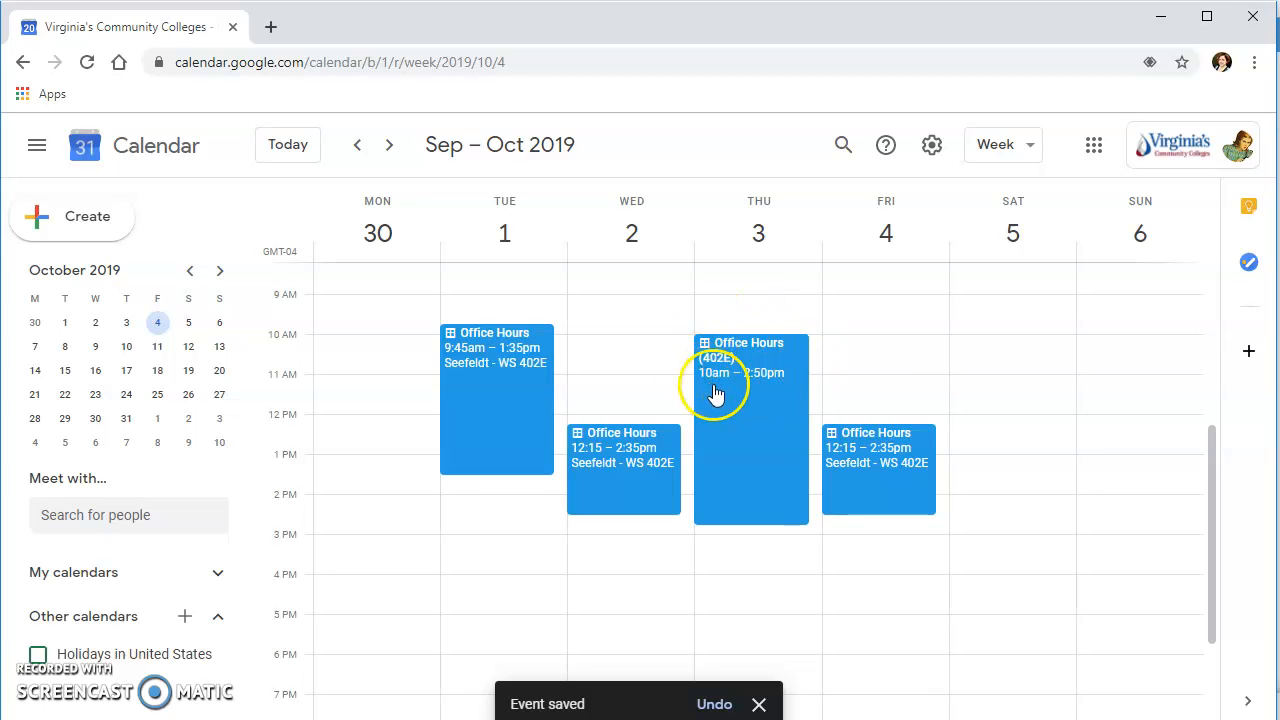
Check the recurring office hours in the weeks following October 3.
left_click(392, 146)
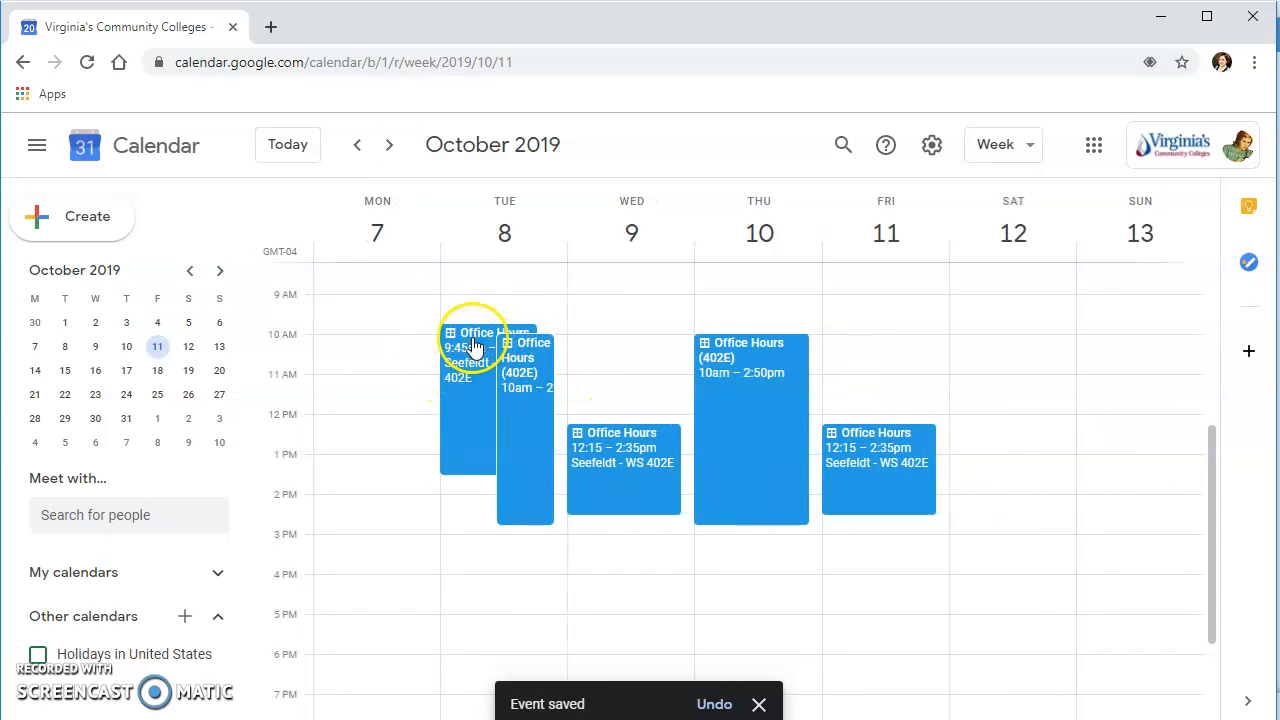
left_click(391, 147)
left_click(357, 147)
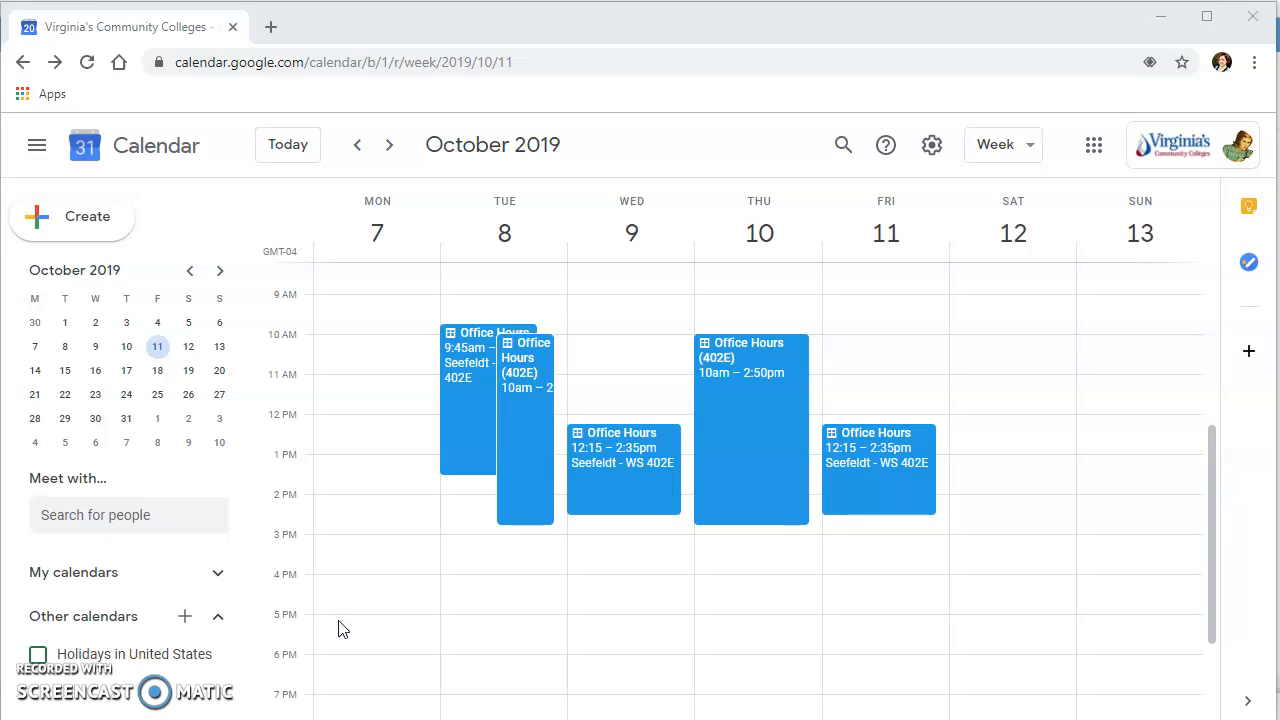
Open the calendar's appointment page from the October 10 "Office Hours (402E)" event and go to the week of October 7–13, 2019.
left_click(733, 350)
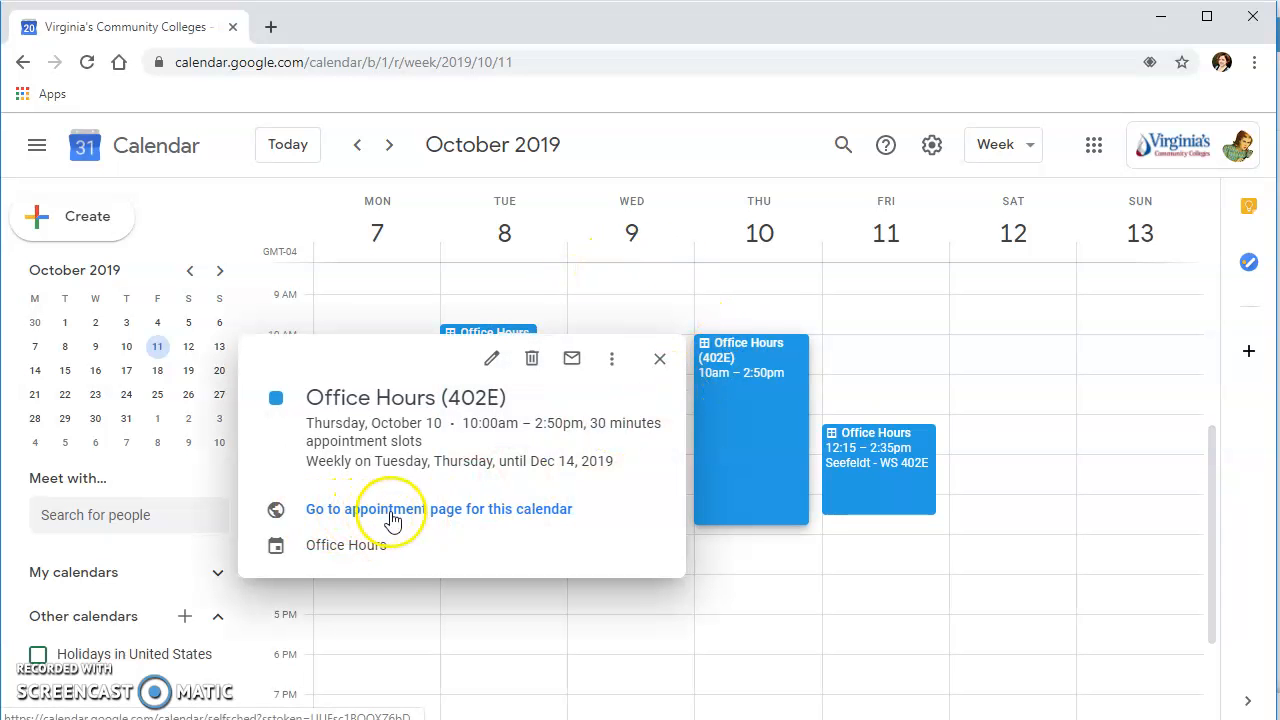
left_click(443, 515)
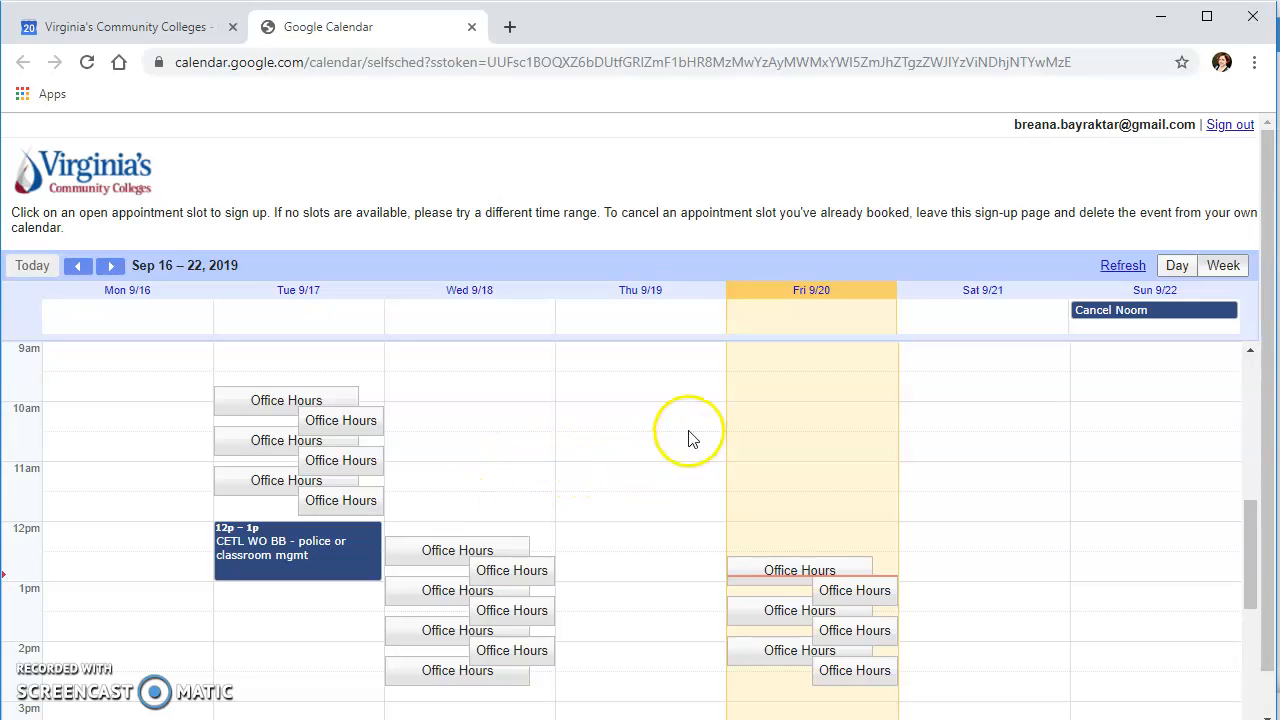
left_click(118, 267)
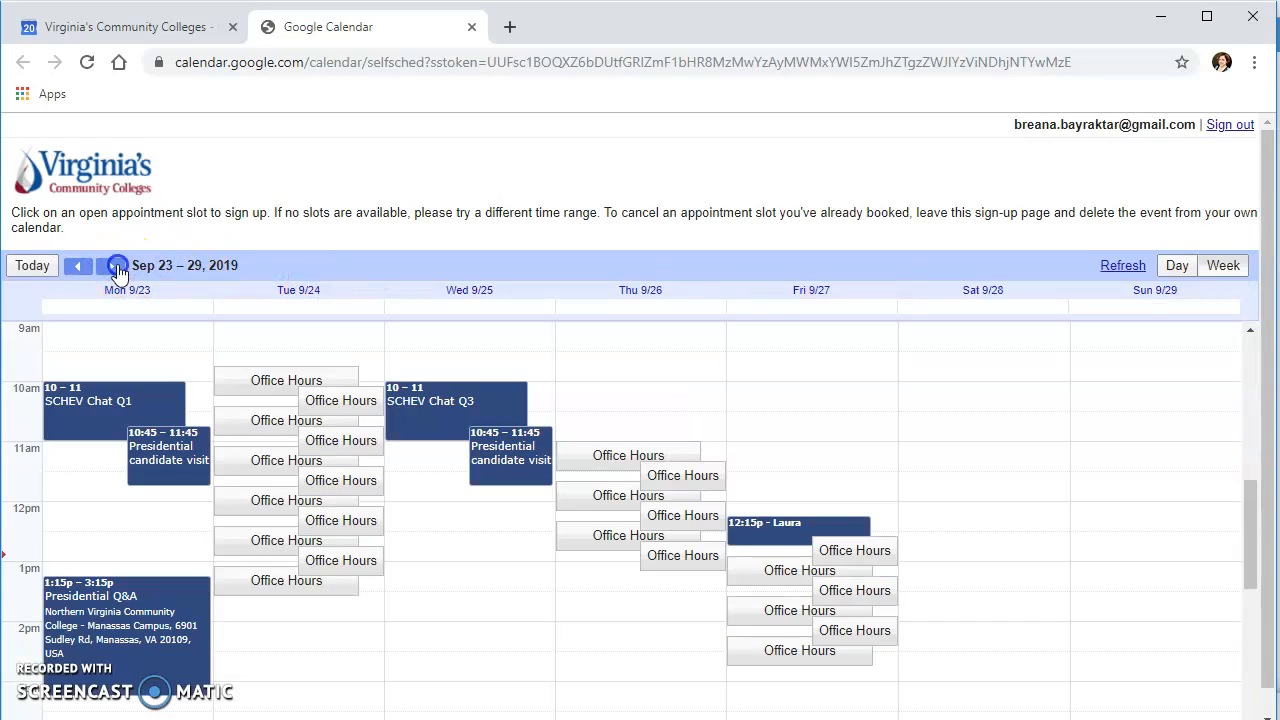
left_click(118, 267)
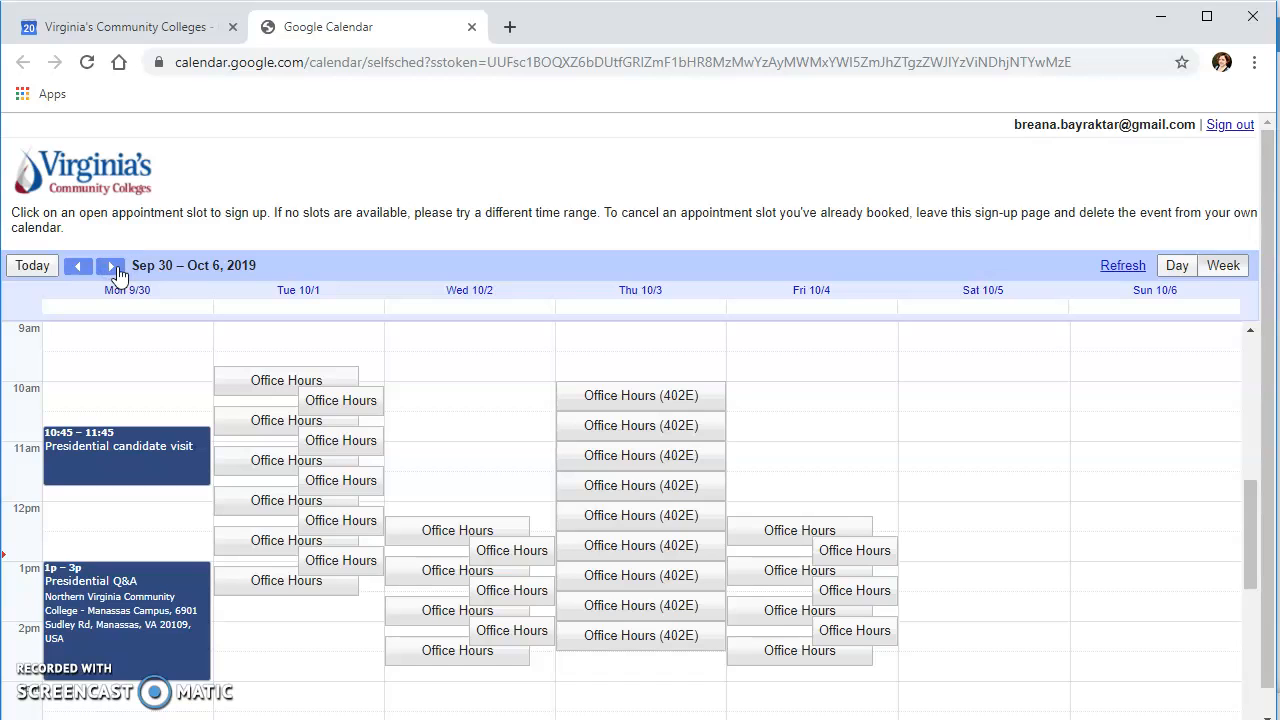
left_click(118, 268)
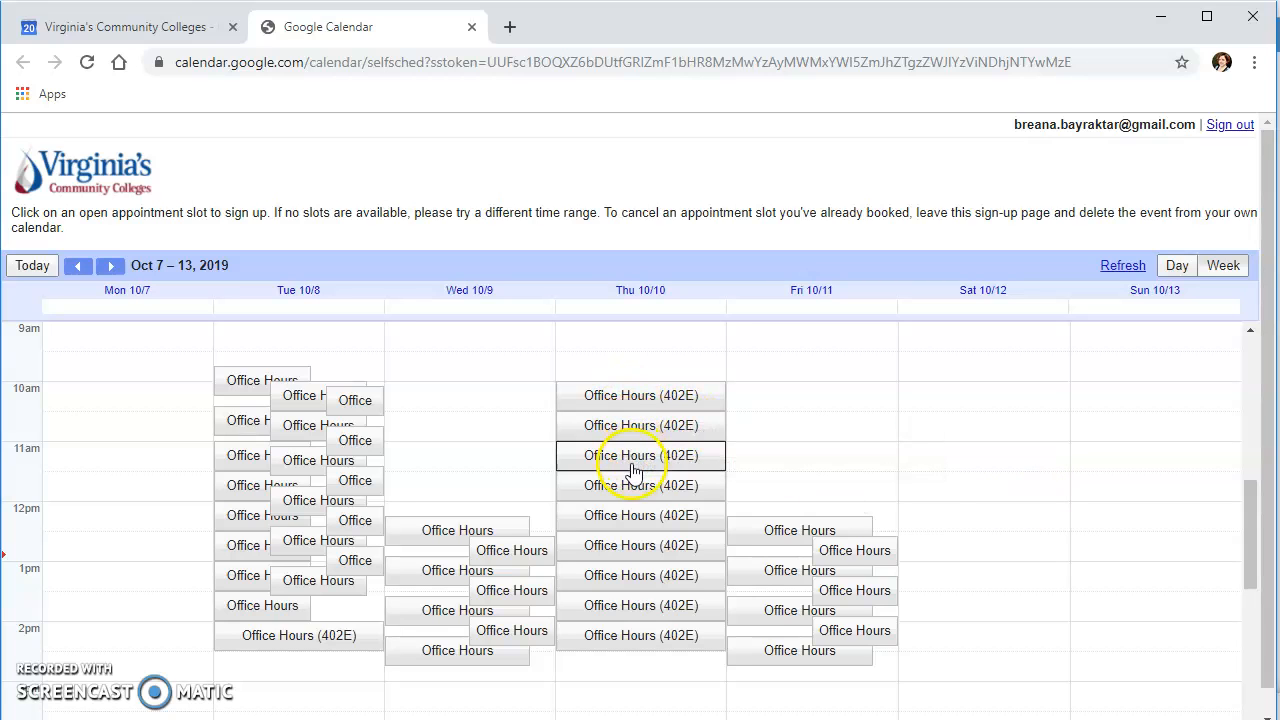
Book the Thursday, October 10, 10:00am slot as "Student Name" with the description "Questions about....", and stay on the booking page.
left_click(645, 395)
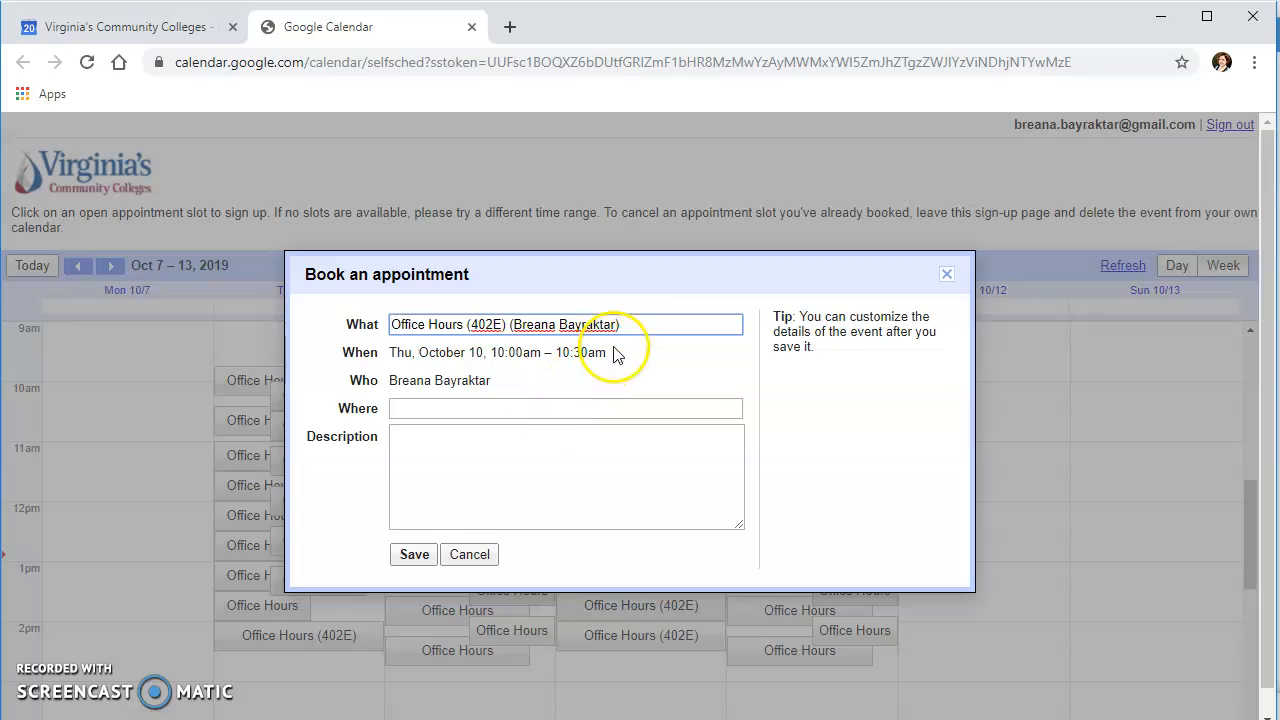
left_click_drag(628, 324, 370, 332)
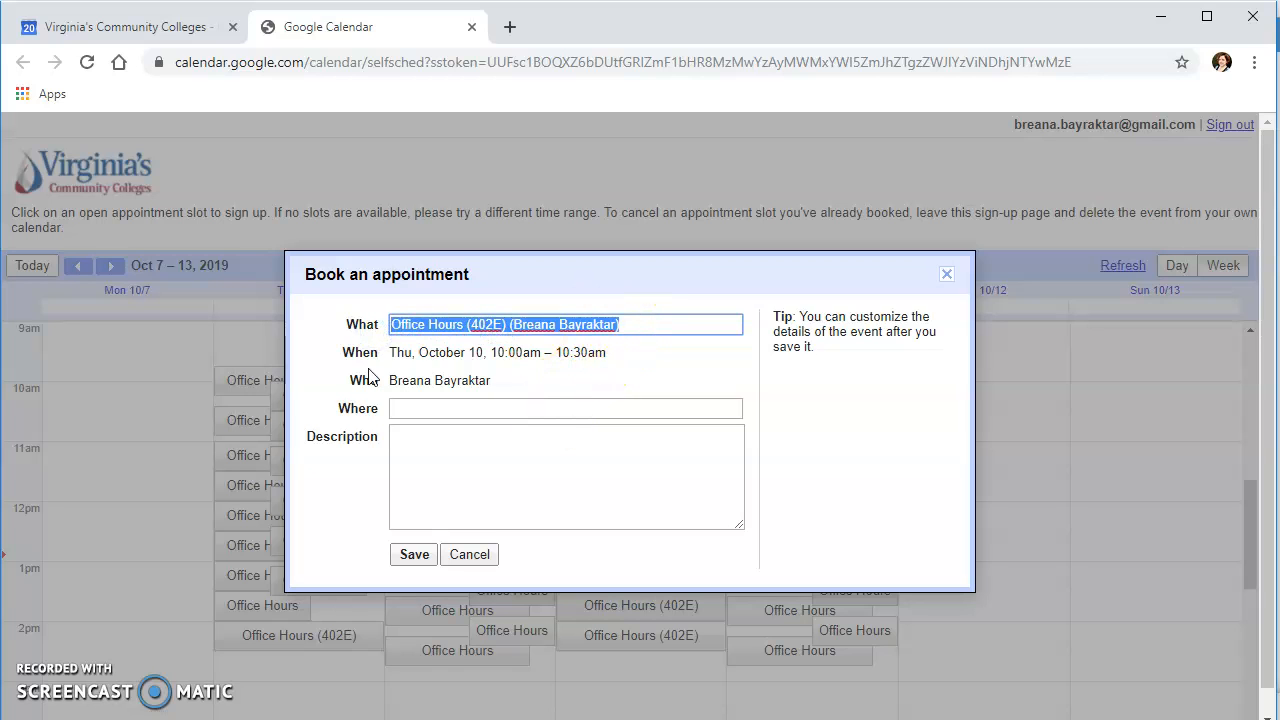
type("Student Name")
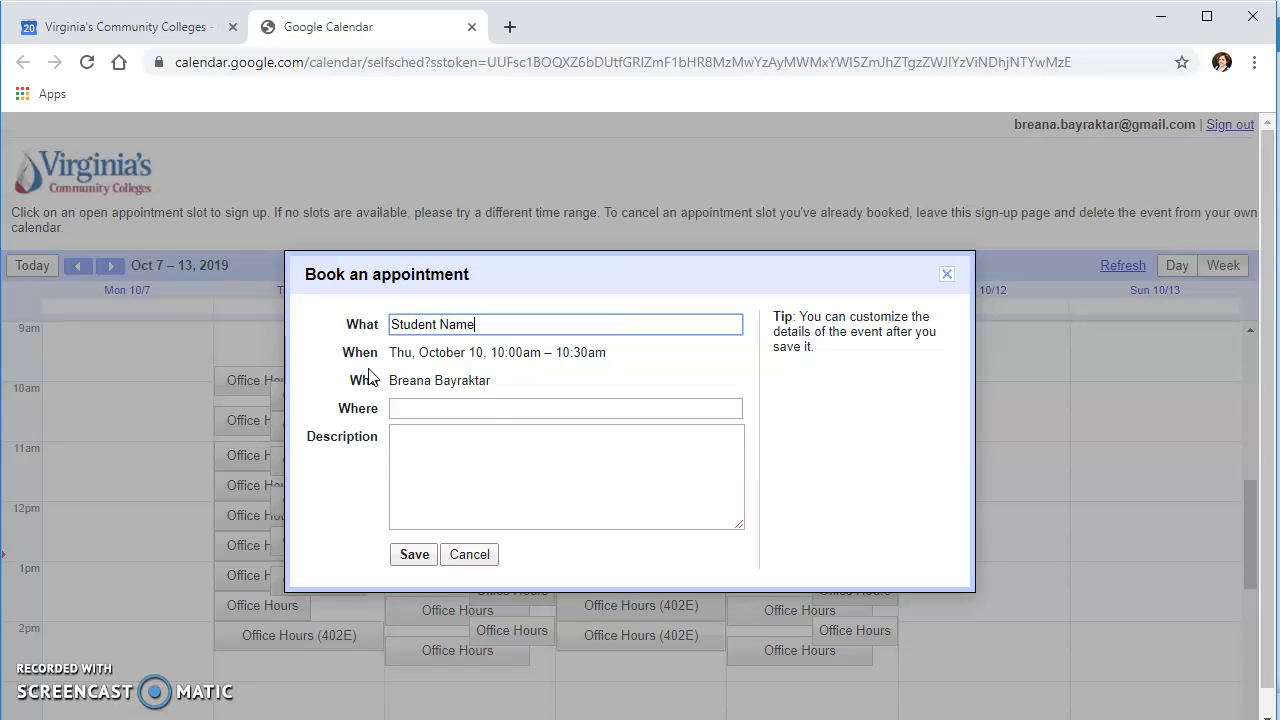
left_click(465, 460)
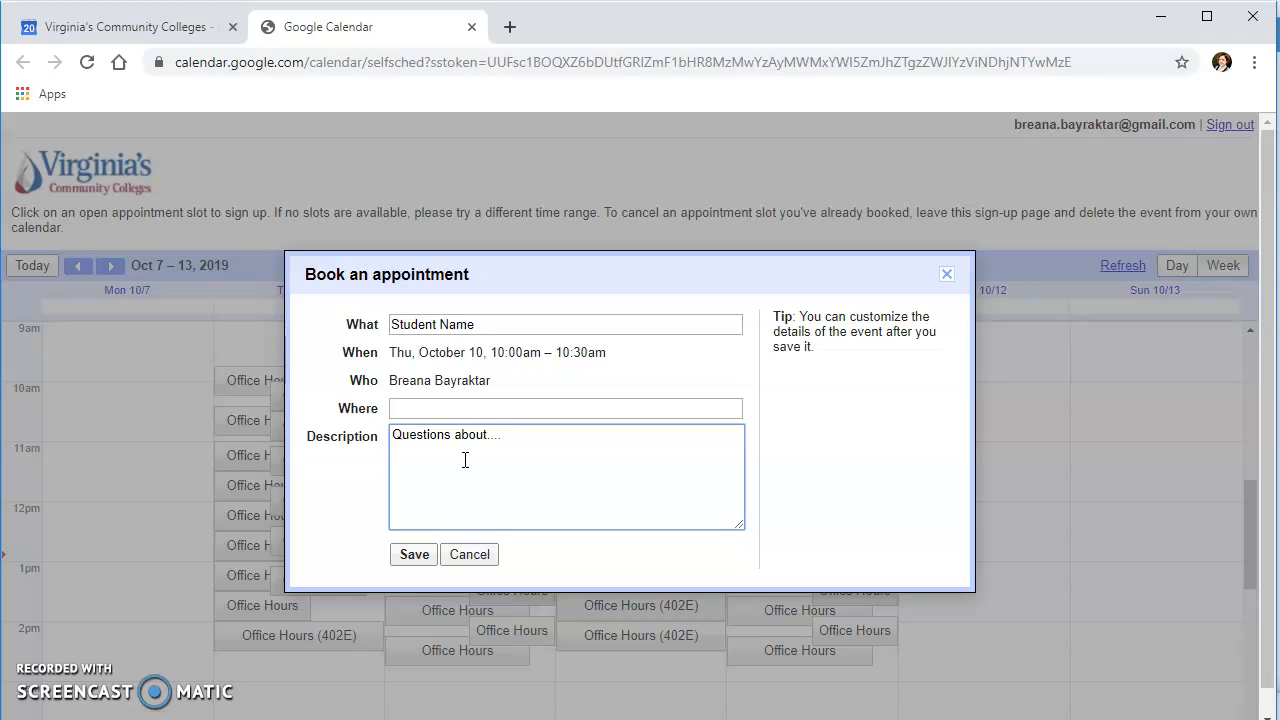
left_click(483, 479)
left_click(423, 556)
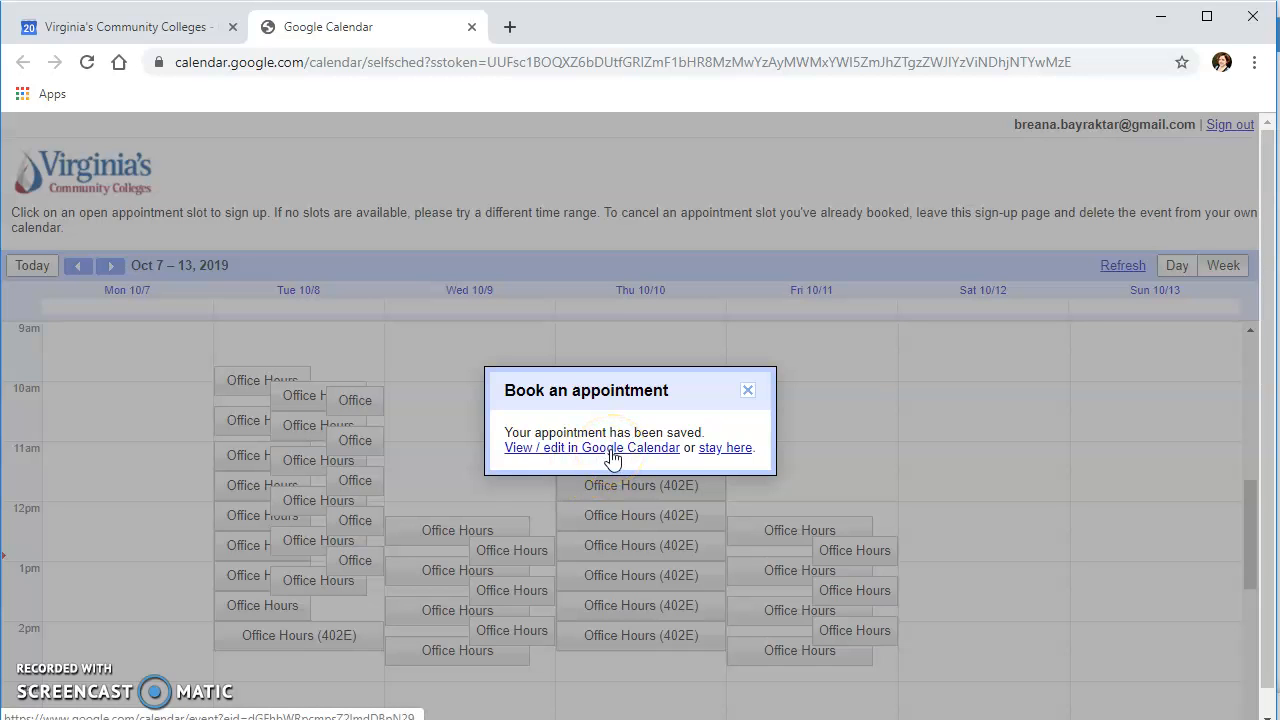
left_click(716, 449)
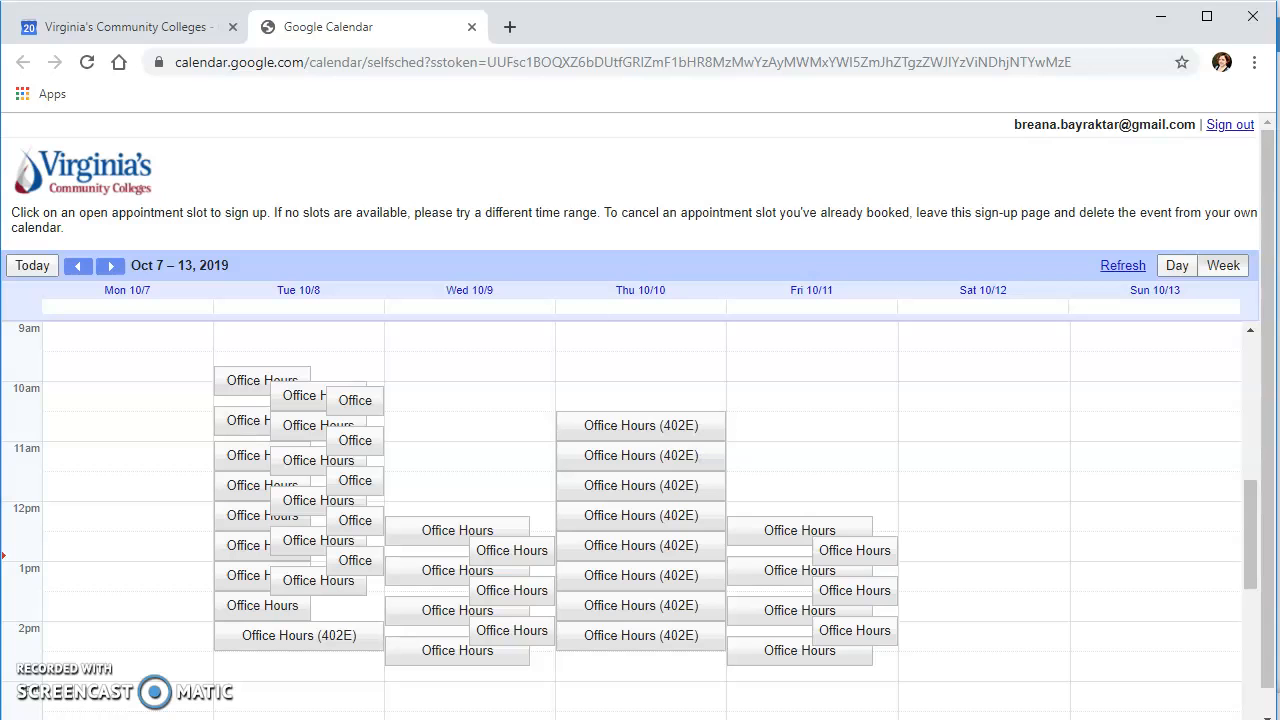
Return to the main calendar and review the details of the booked "Student Name" appointment on October 10, then close them.
left_click(160, 35)
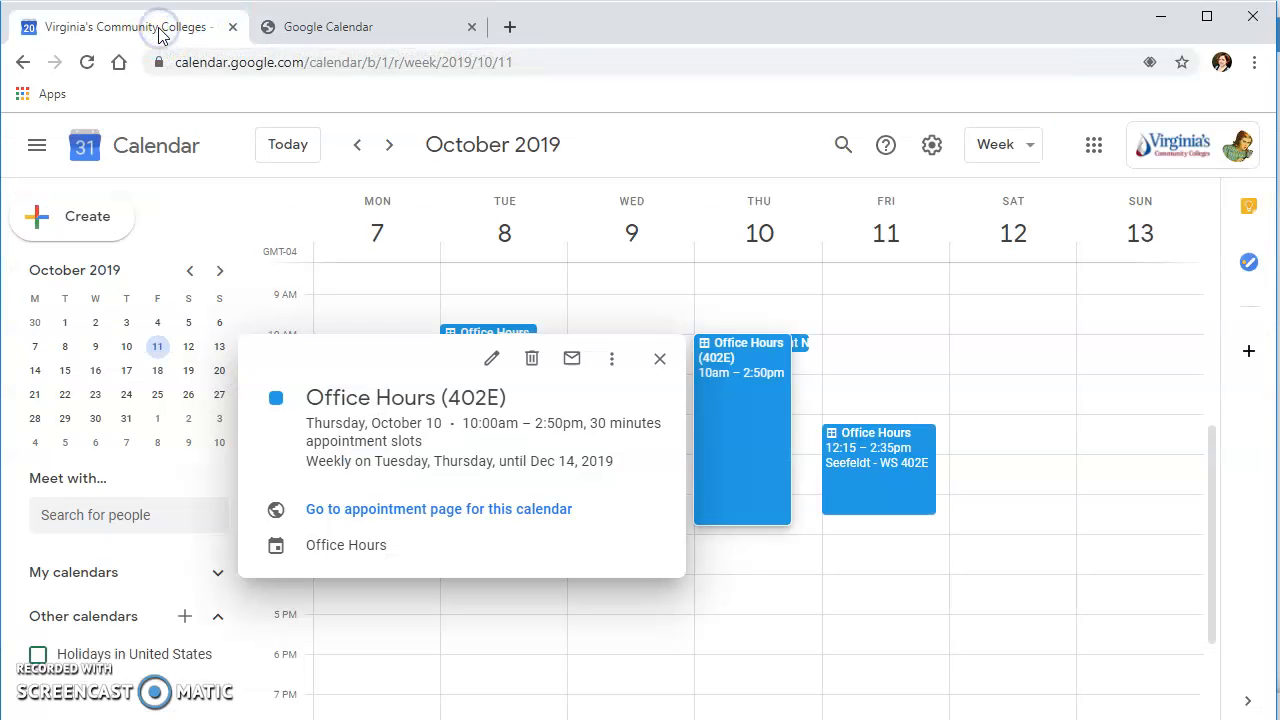
left_click(674, 360)
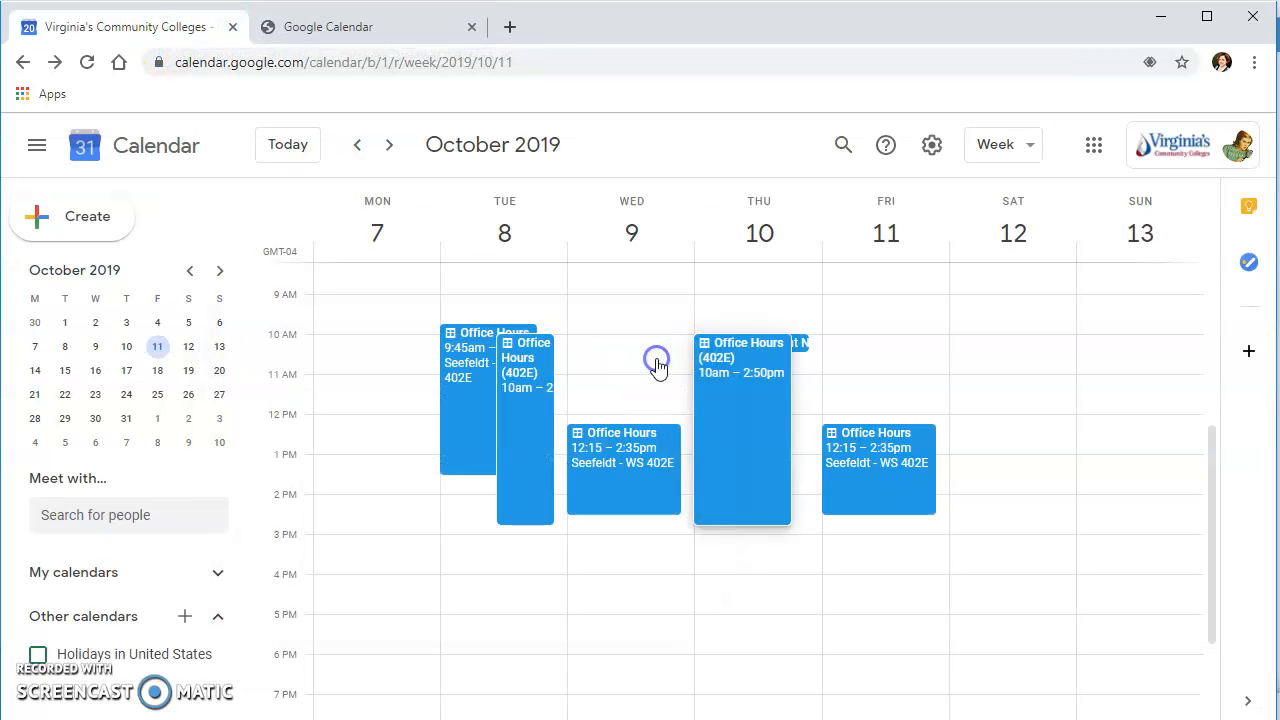
left_click(776, 344)
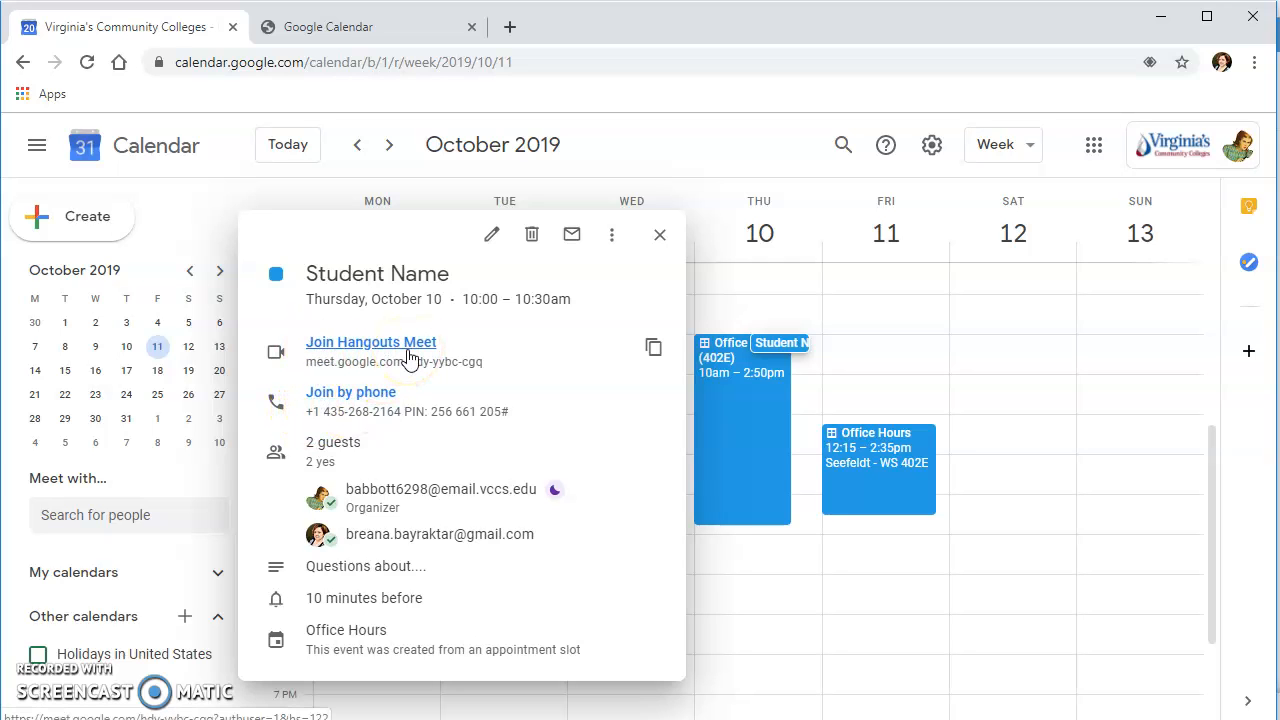
left_click(491, 236)
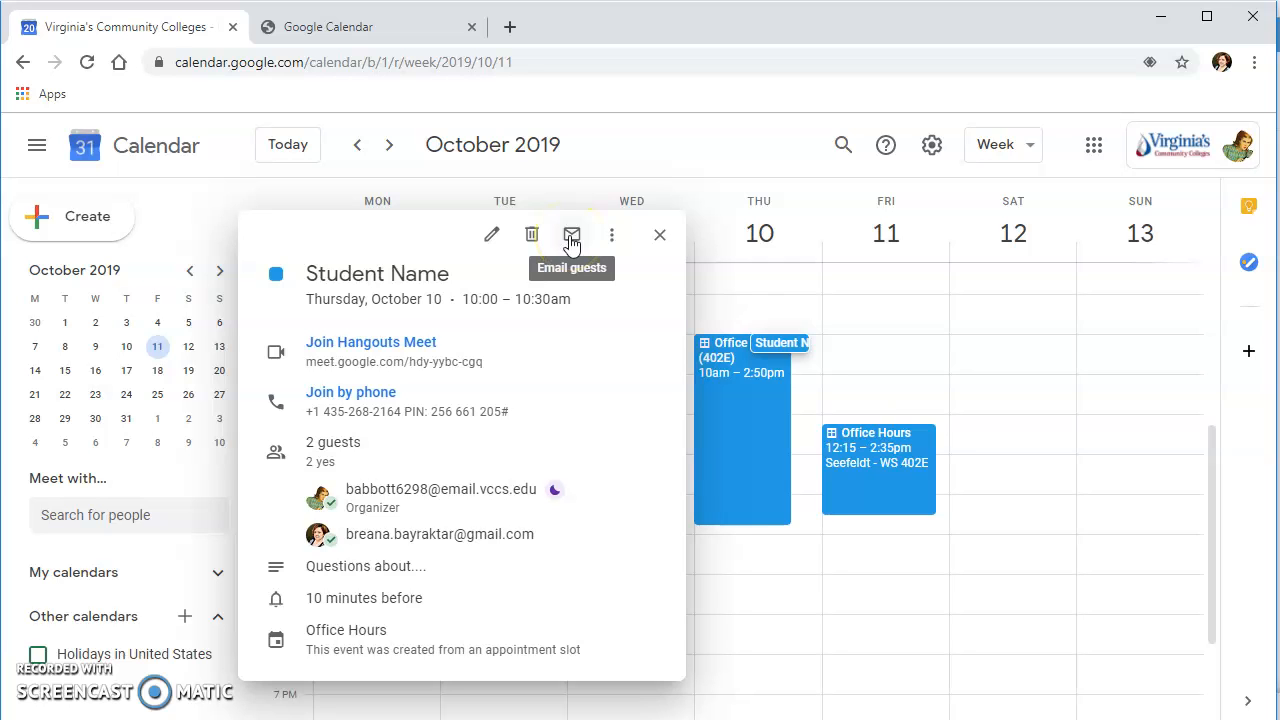
left_click(660, 234)
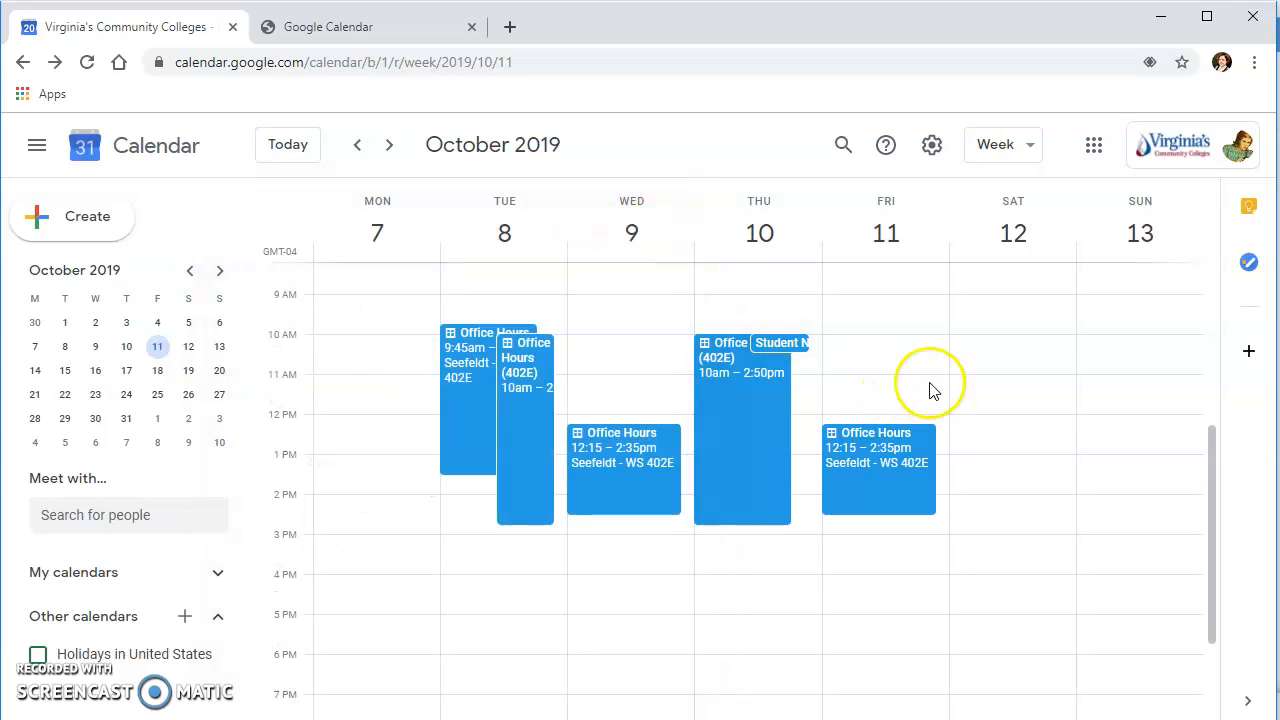